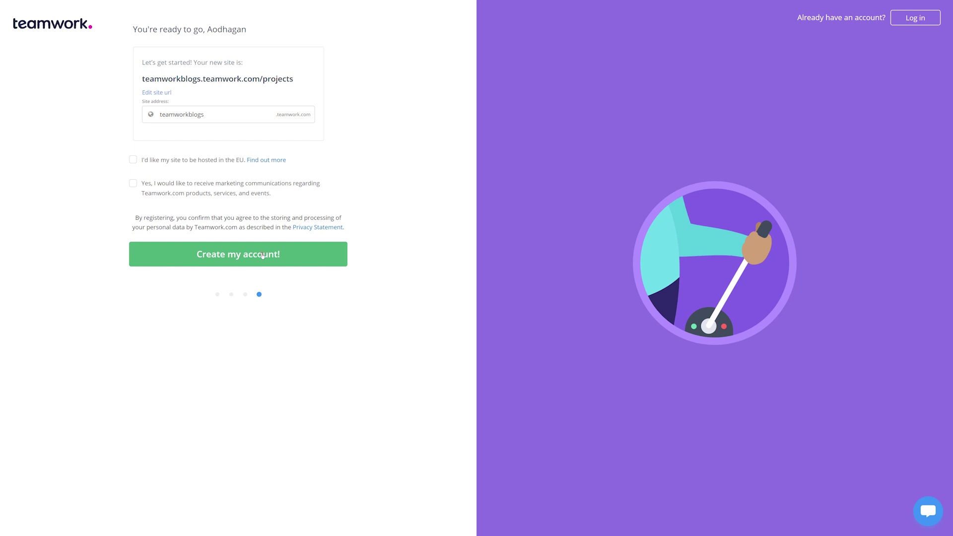
- Finish sign-up with 'Create my account!' for the teamworkblogs.teamwork.com site
left_click(262, 256)
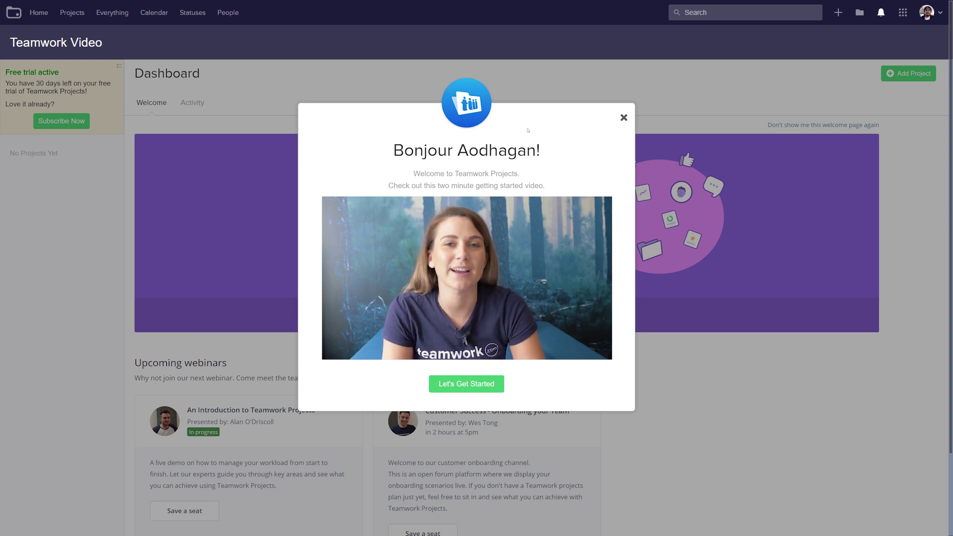
- Dismiss the welcome video, browse the onboarding slides, and start inviting people from the team slide
left_click(623, 118)
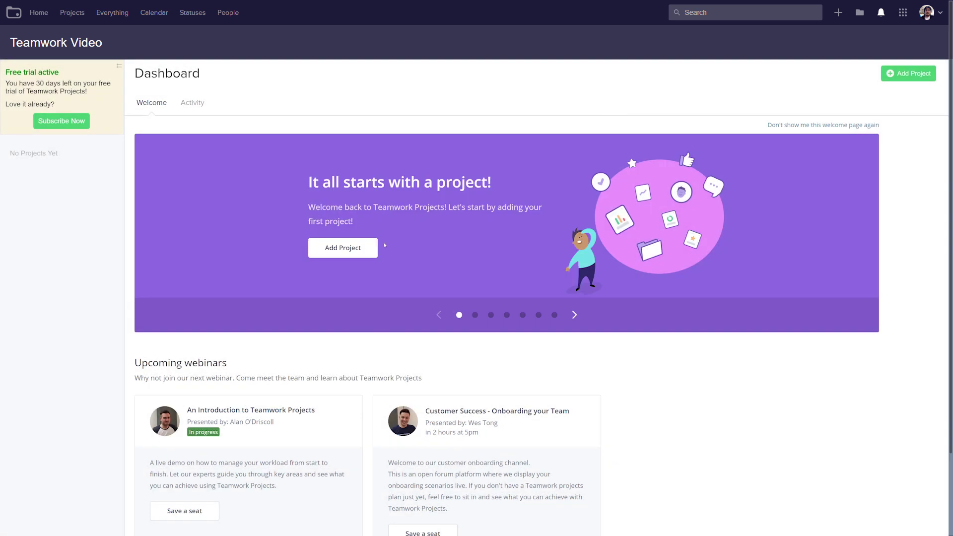
left_click(474, 314)
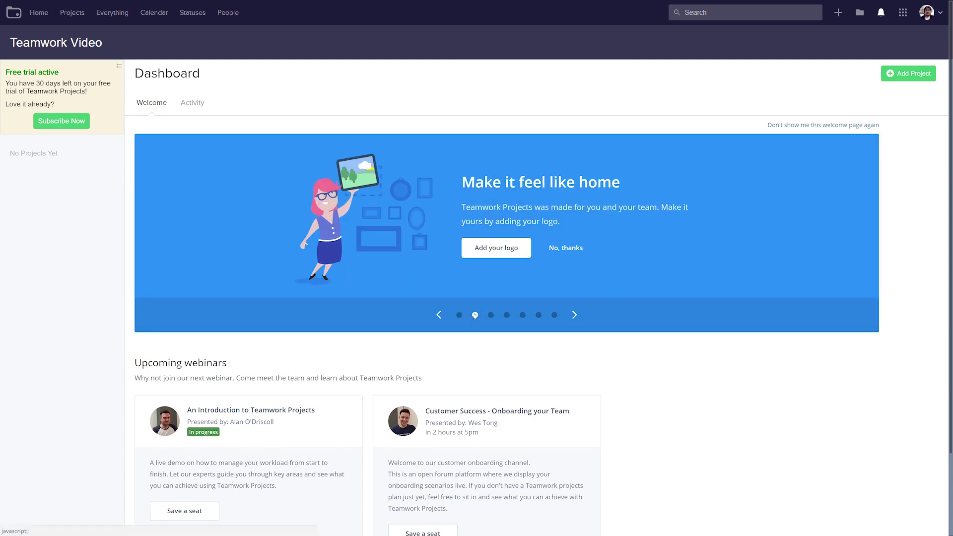
left_click(490, 314)
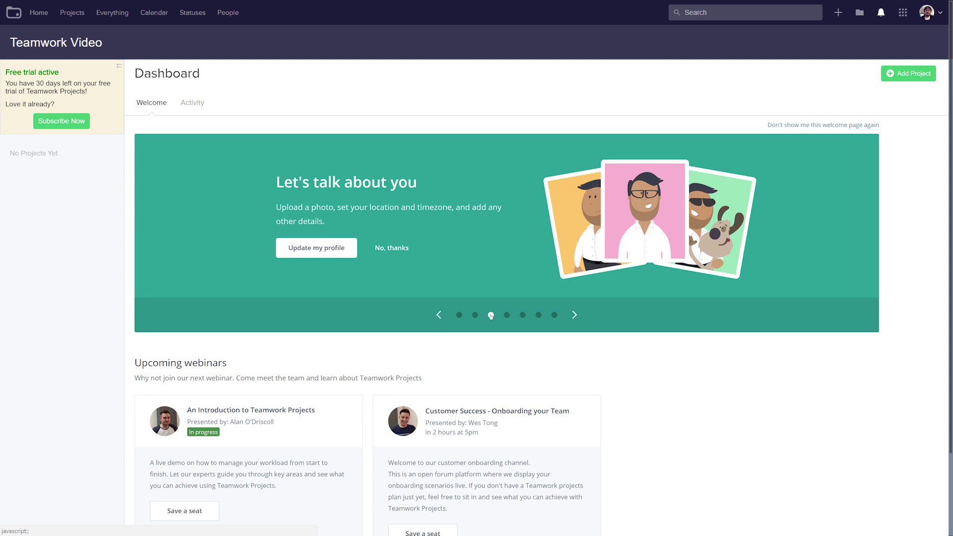
left_click(507, 314)
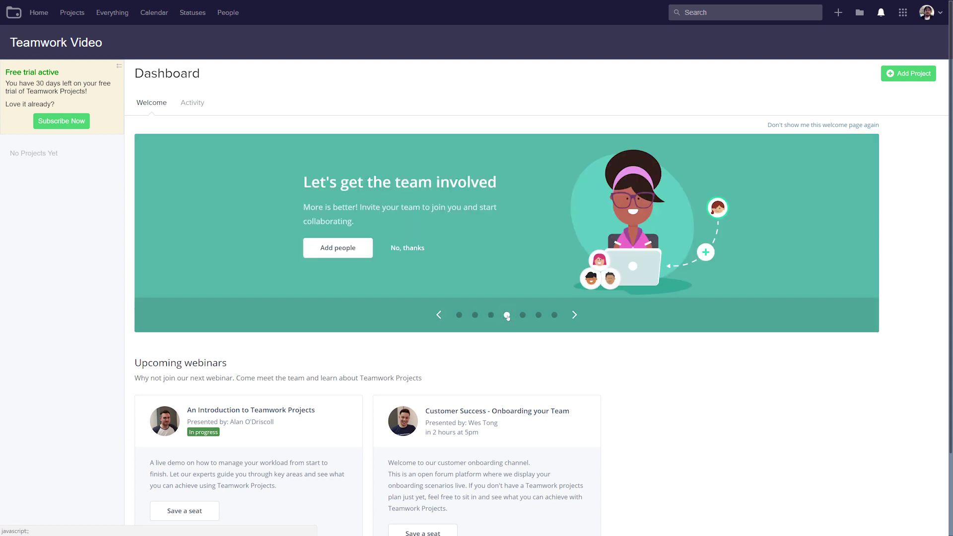
left_click(523, 315)
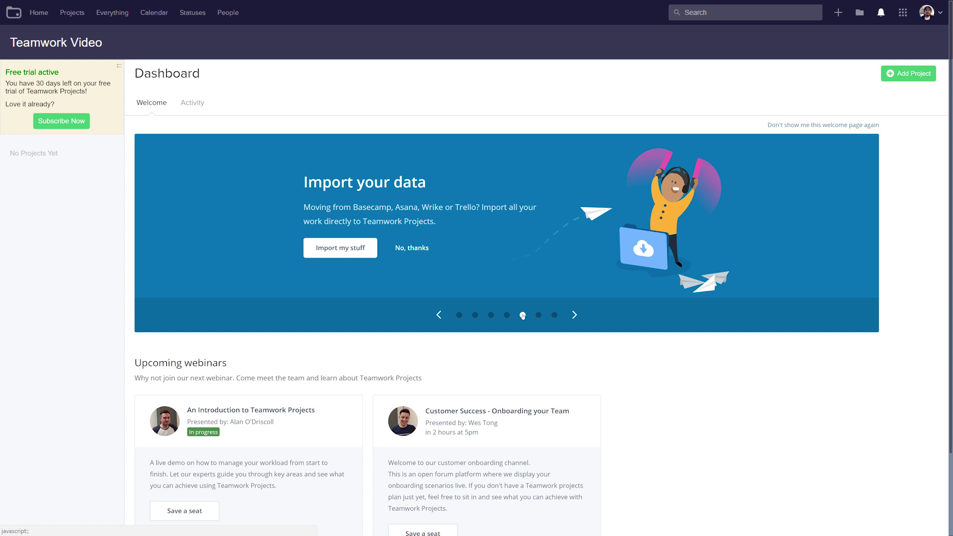
left_click(538, 315)
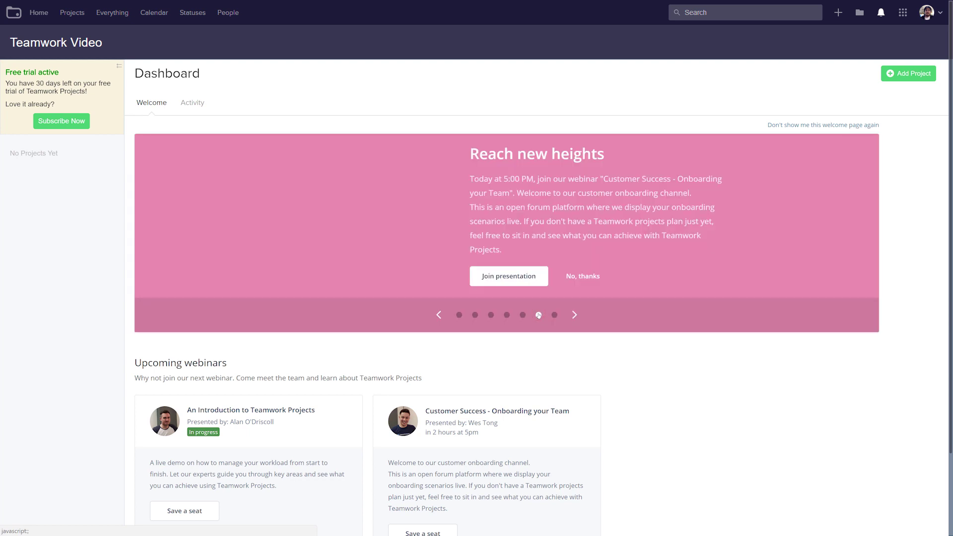
left_click(555, 315)
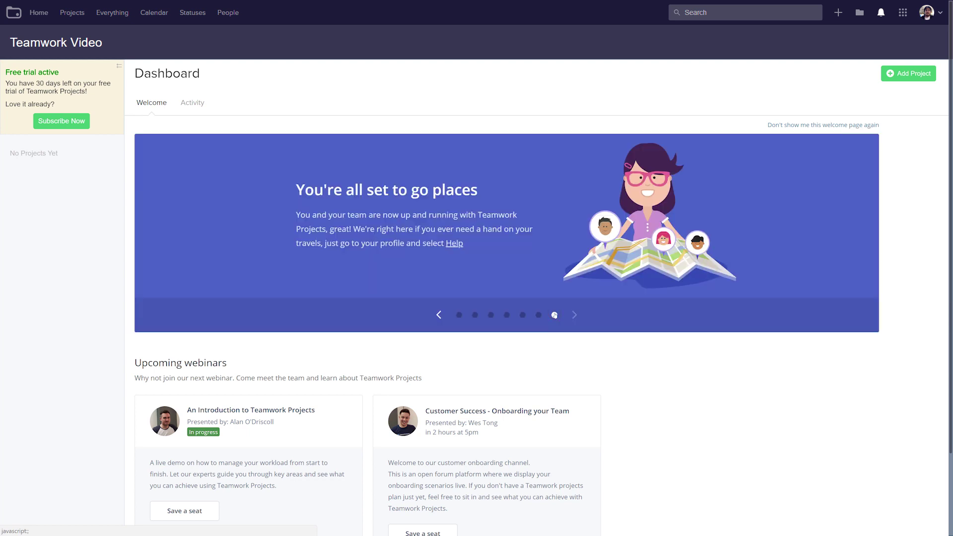
left_click(507, 315)
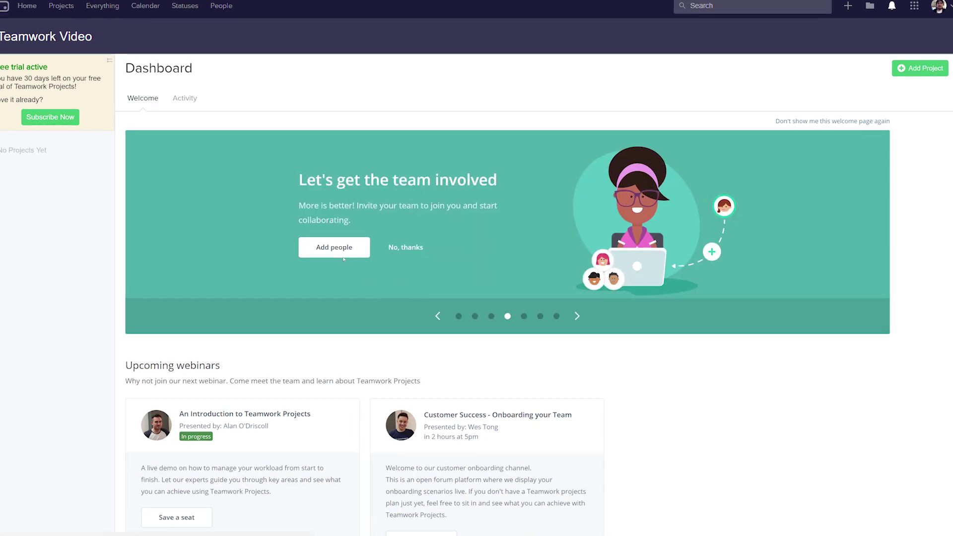
left_click(342, 248)
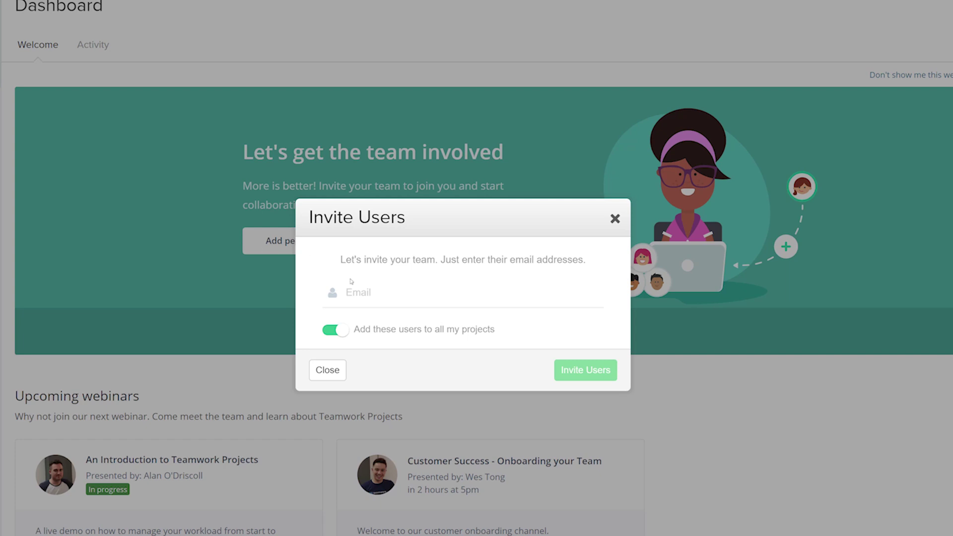
- Invite three colleagues by their email addresses, adding them to all projects
left_click(364, 299)
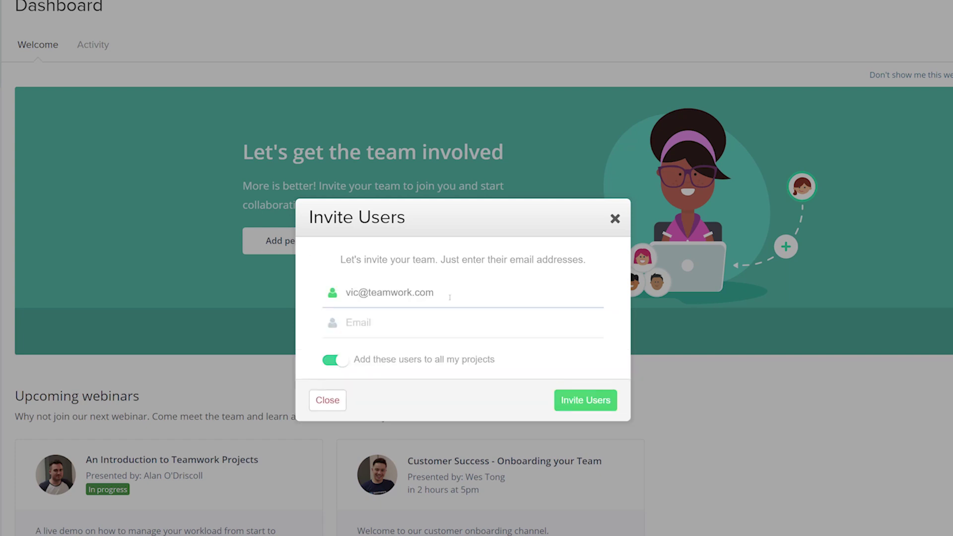
left_click(386, 323)
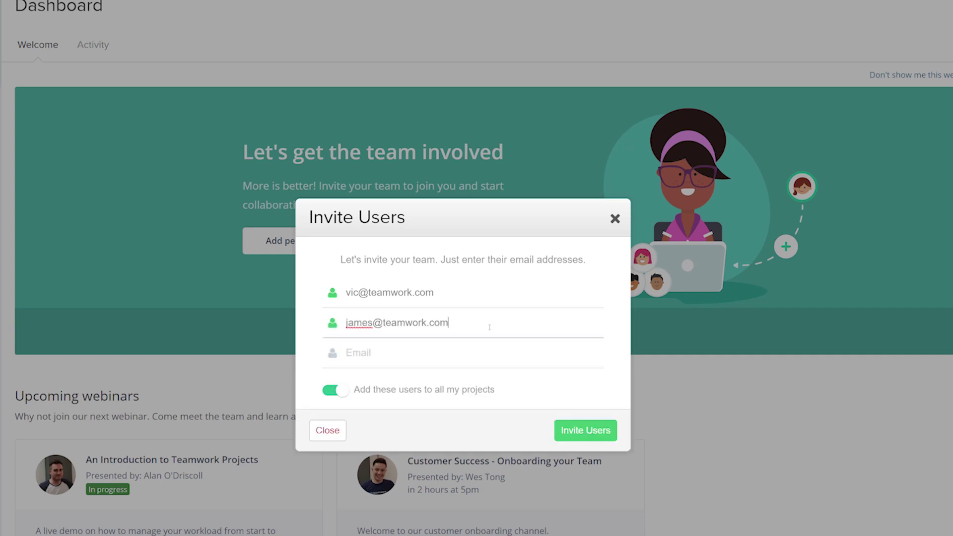
left_click(370, 354)
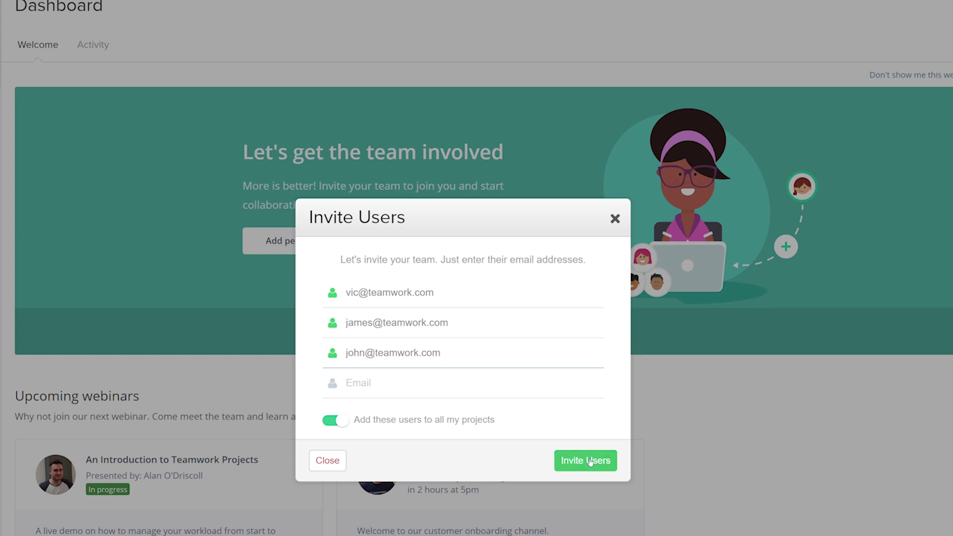
left_click(590, 461)
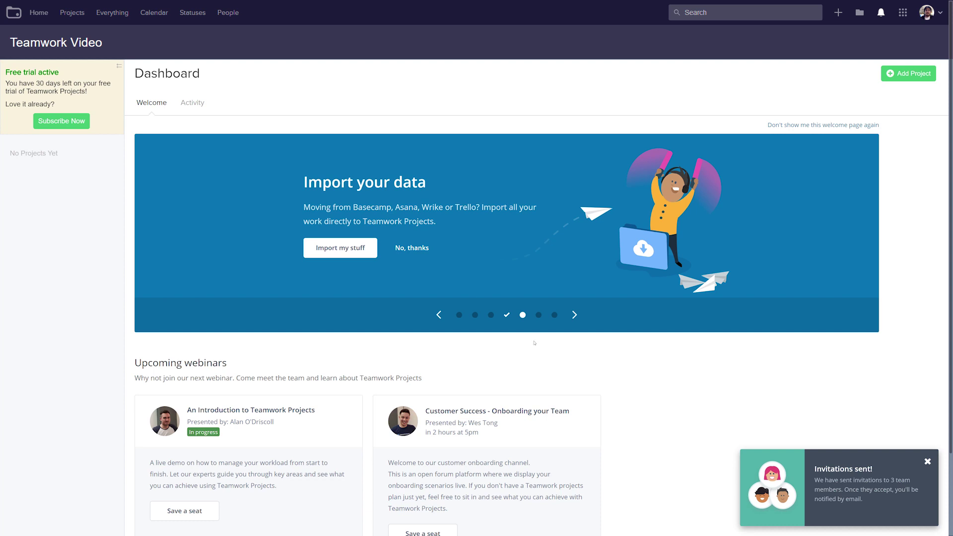
left_click(458, 315)
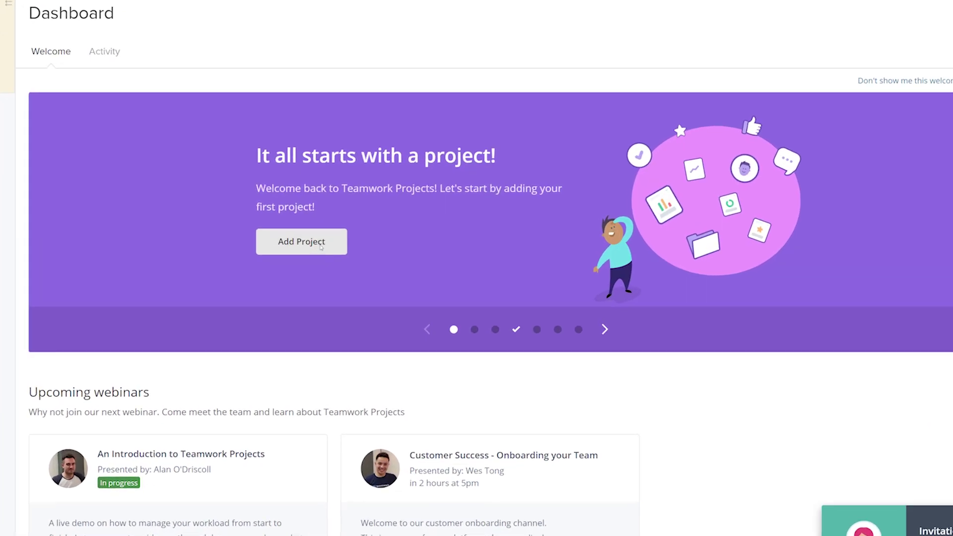
- Start a new project named 'Company Blog' and expand its options to the People settings
left_click(321, 247)
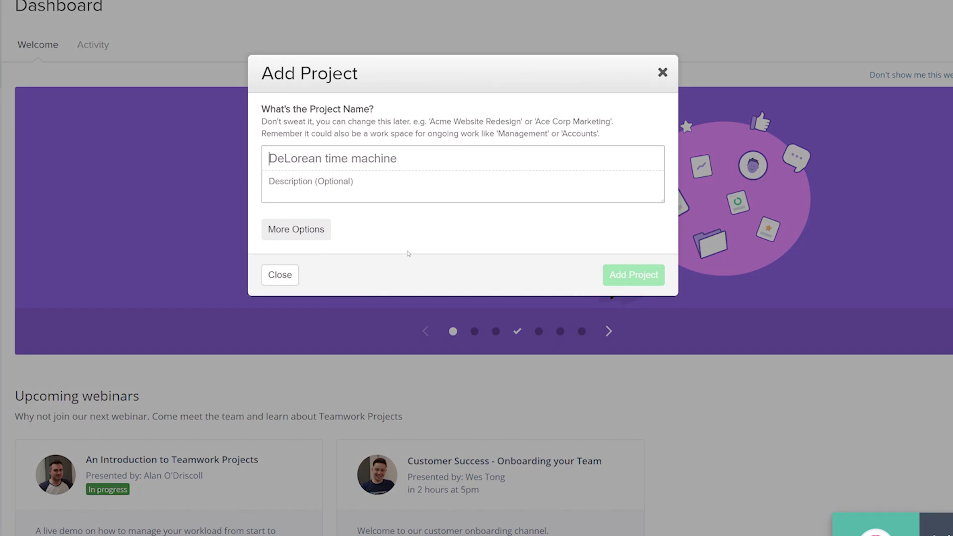
type("Company Blog")
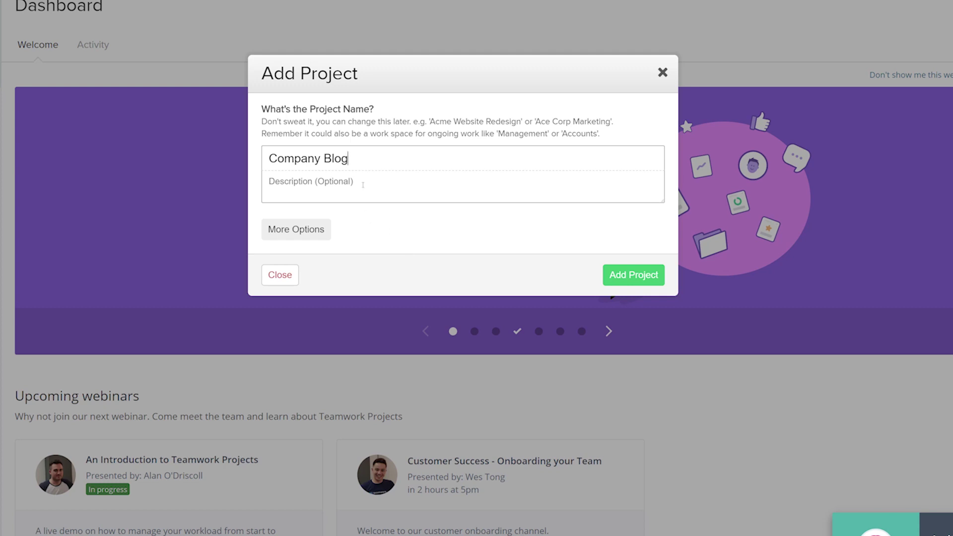
left_click(298, 231)
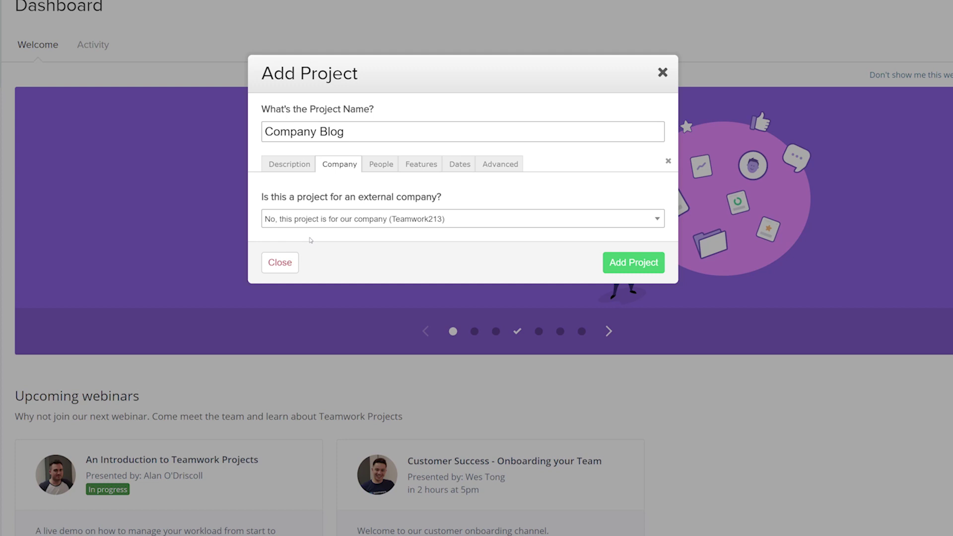
left_click(375, 166)
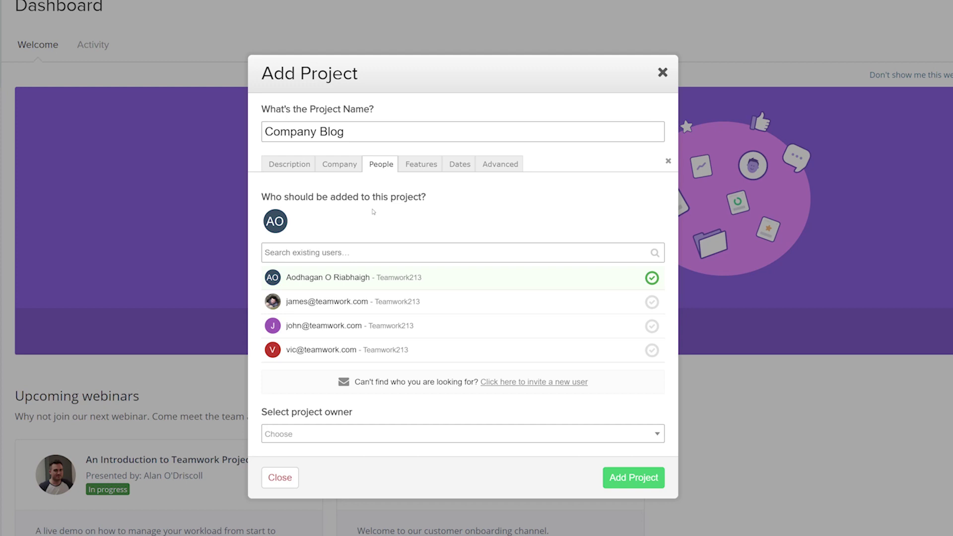
- Add the three invited users to Company Blog and make the account holder its owner
left_click(656, 297)
left_click(652, 327)
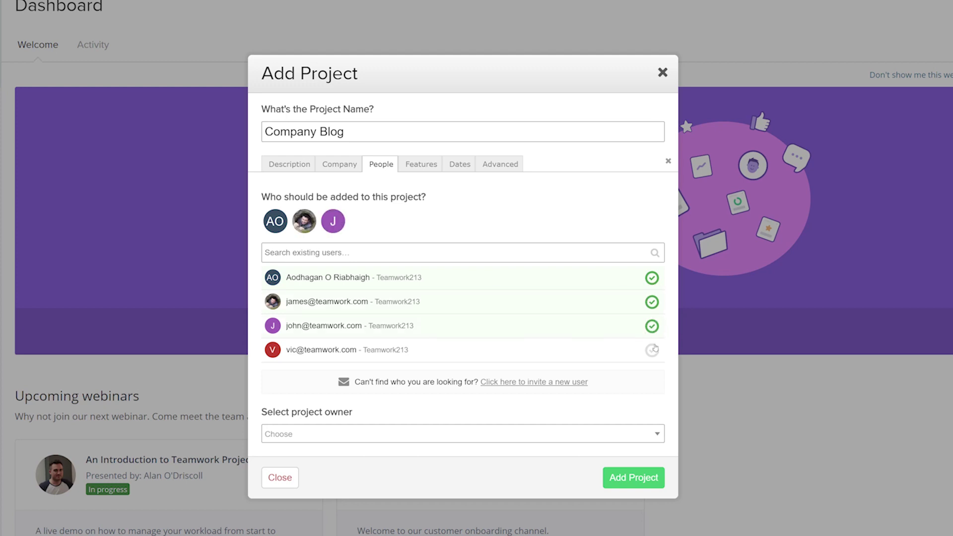
left_click(652, 350)
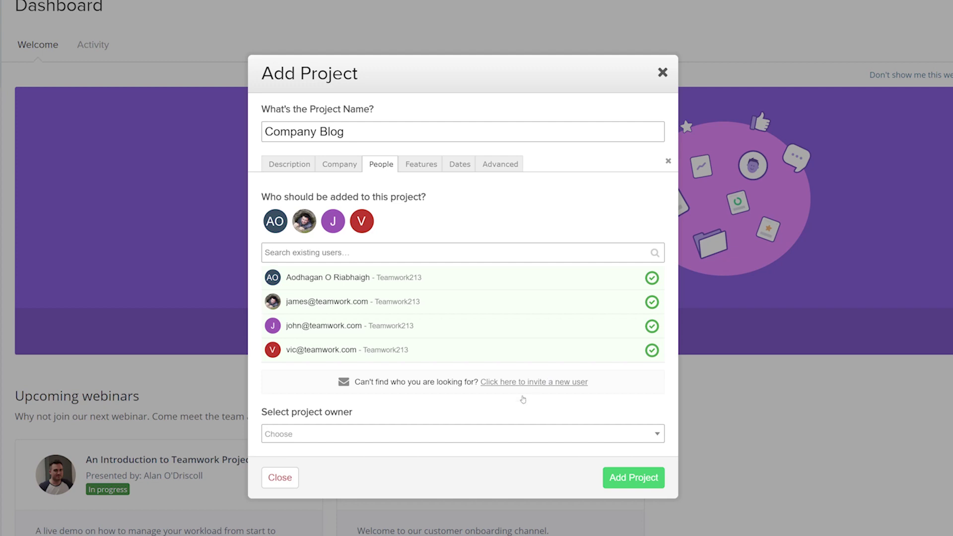
left_click(493, 434)
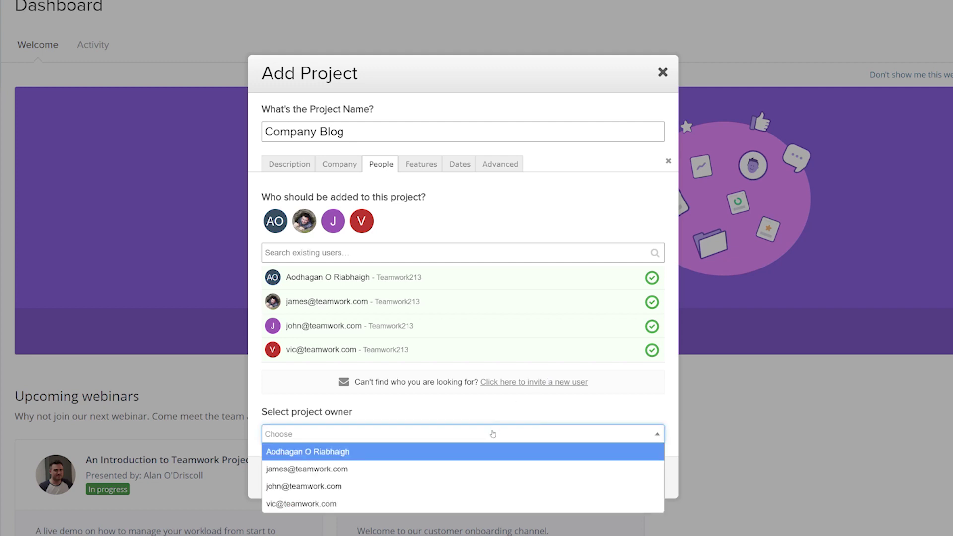
left_click(492, 449)
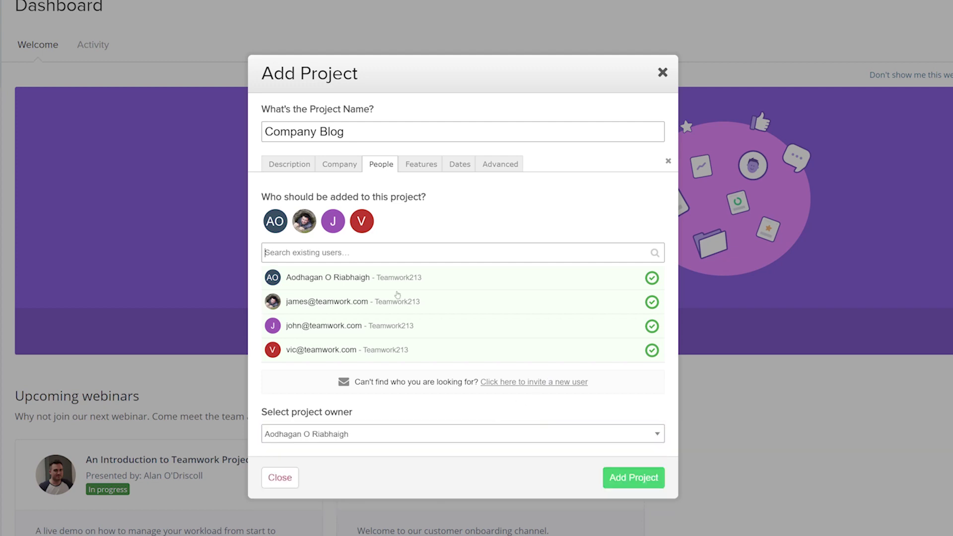
left_click(416, 164)
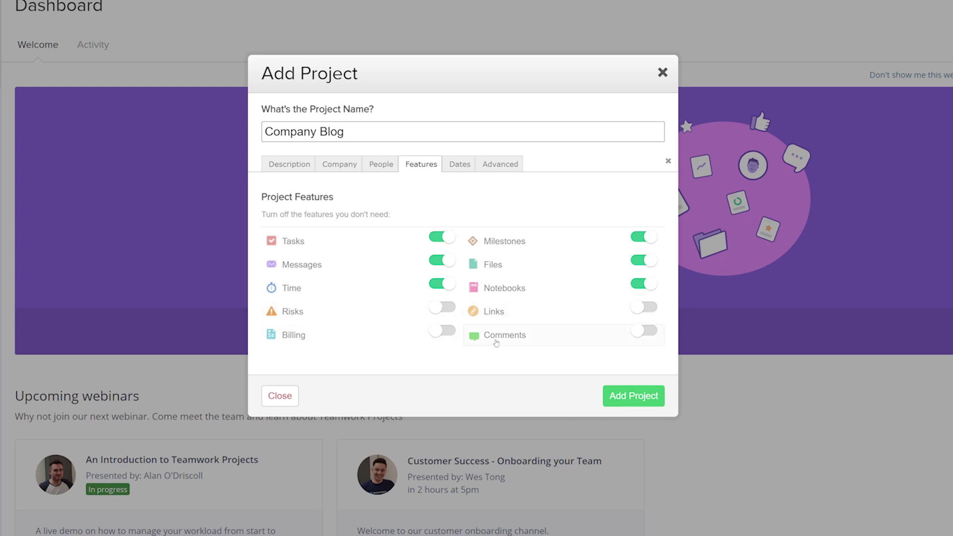
- Enable Comments and disable Time tracking for the Company Blog project
left_click(636, 331)
left_click(441, 291)
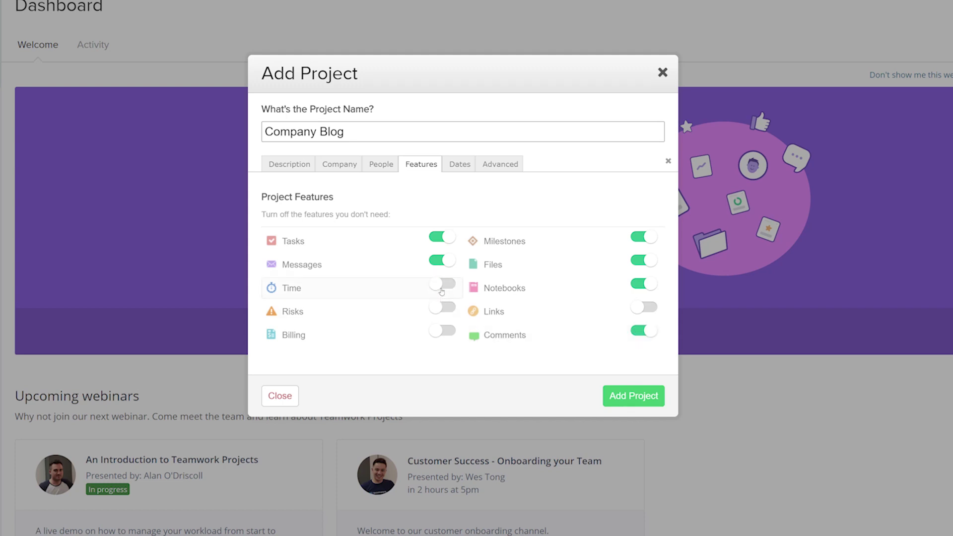
left_click(460, 165)
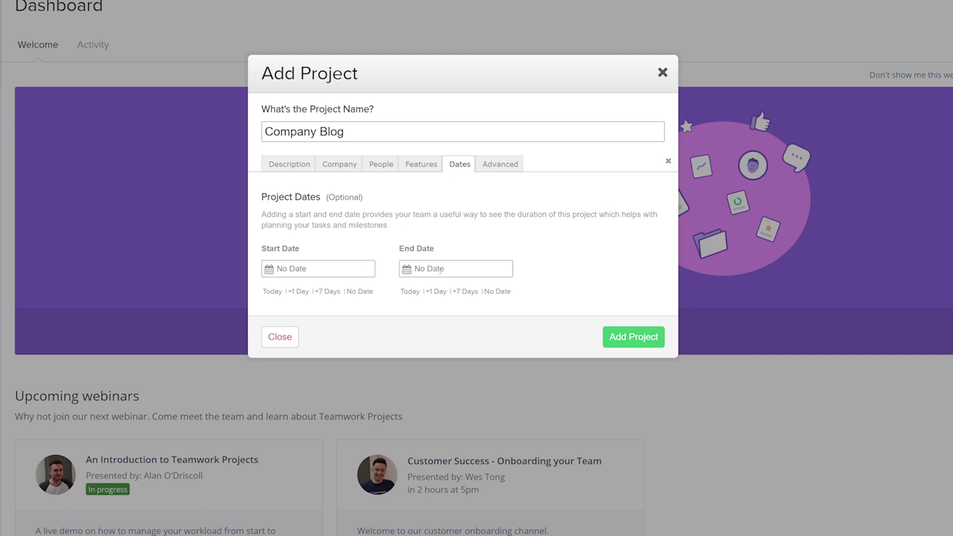
- Set the project dates from today (15/08/2018) to 28/09/2018 and create Company Blog
left_click(266, 293)
left_click(442, 267)
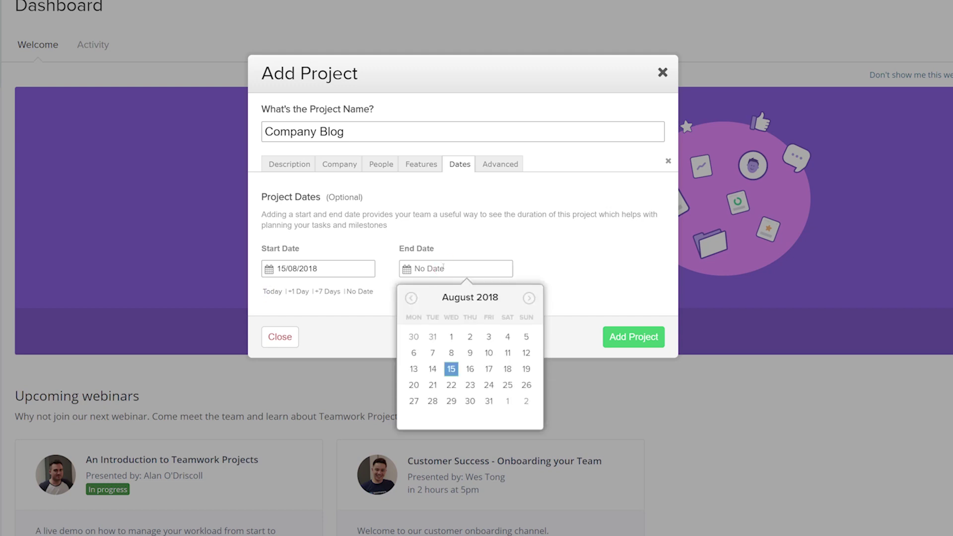
left_click(529, 298)
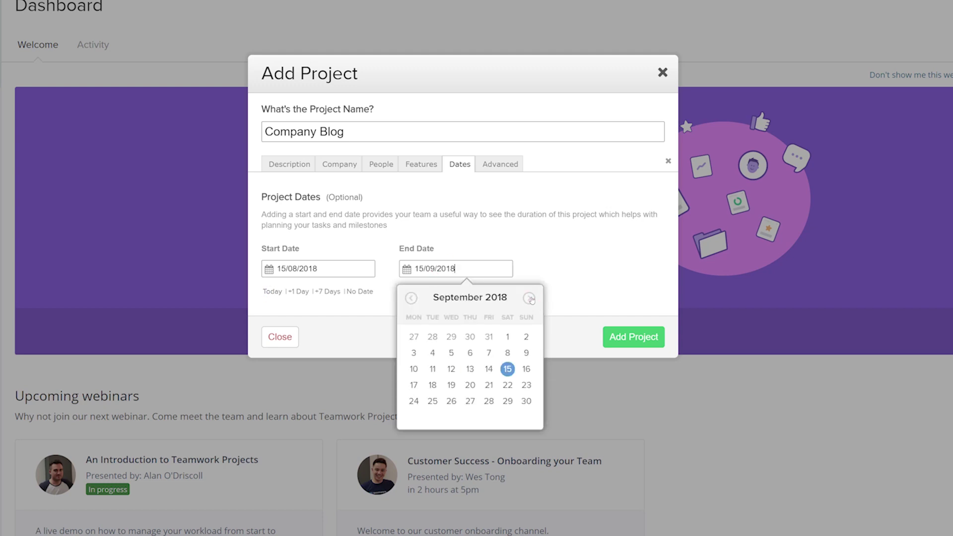
left_click(489, 401)
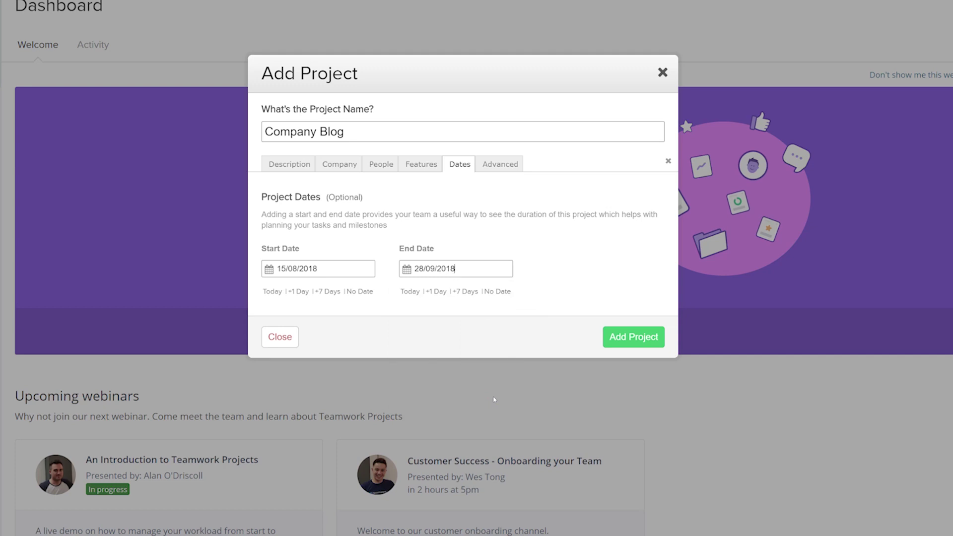
left_click(620, 338)
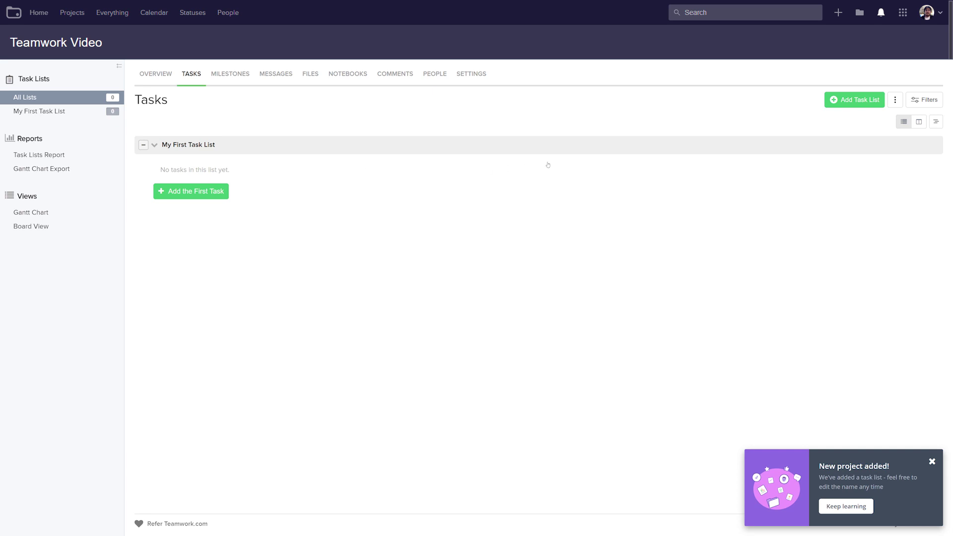
- Create the 'Article Ideas' task list, leaving it visible to everybody on the project
left_click(836, 100)
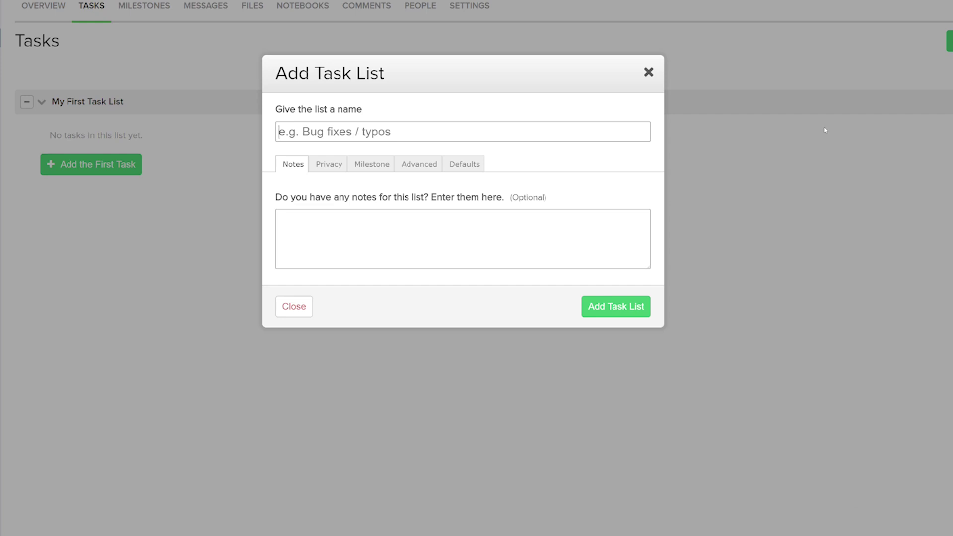
type("Article Ideas")
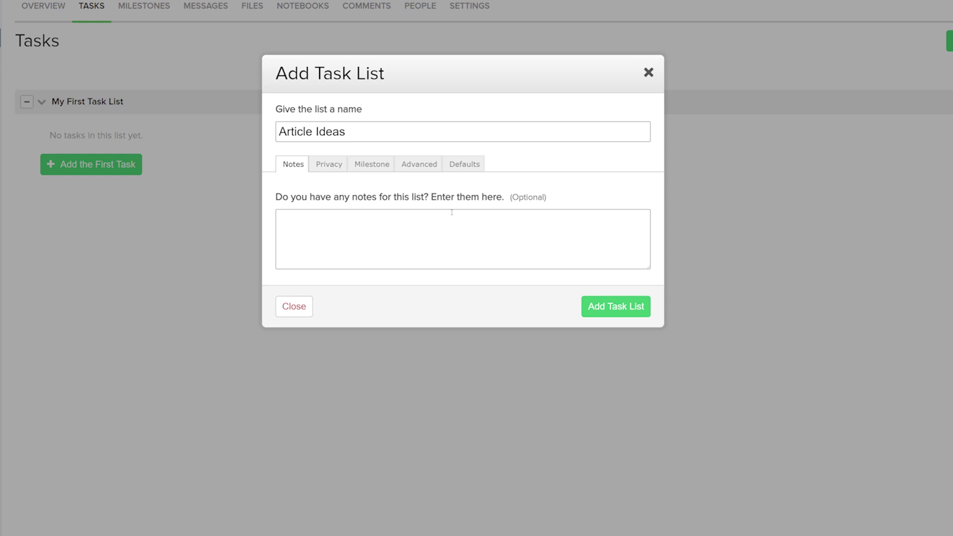
left_click(331, 162)
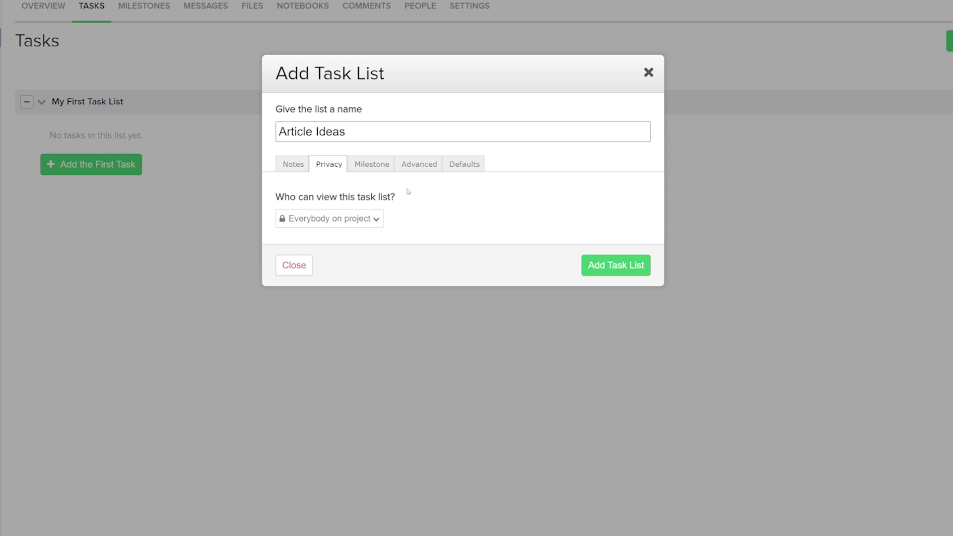
left_click(371, 219)
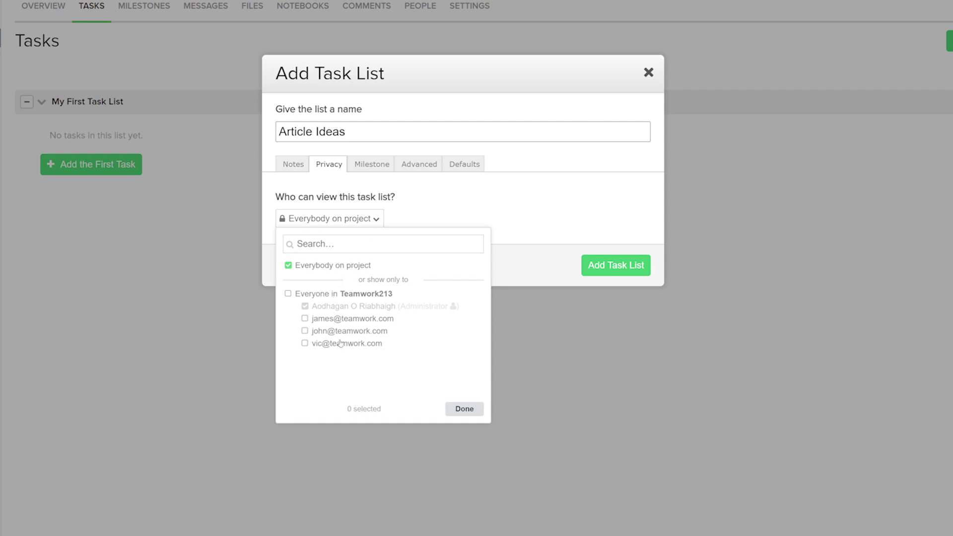
left_click(433, 204)
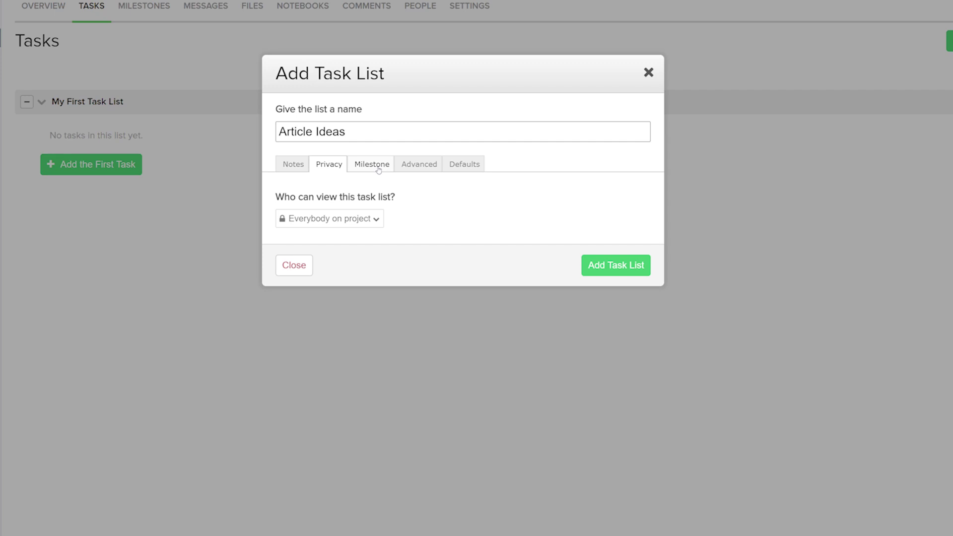
left_click(598, 264)
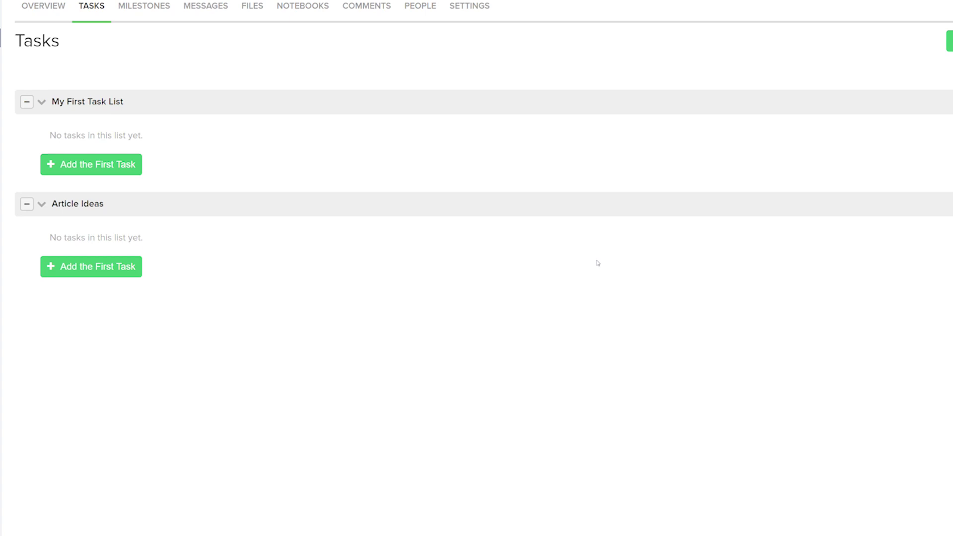
left_click(95, 270)
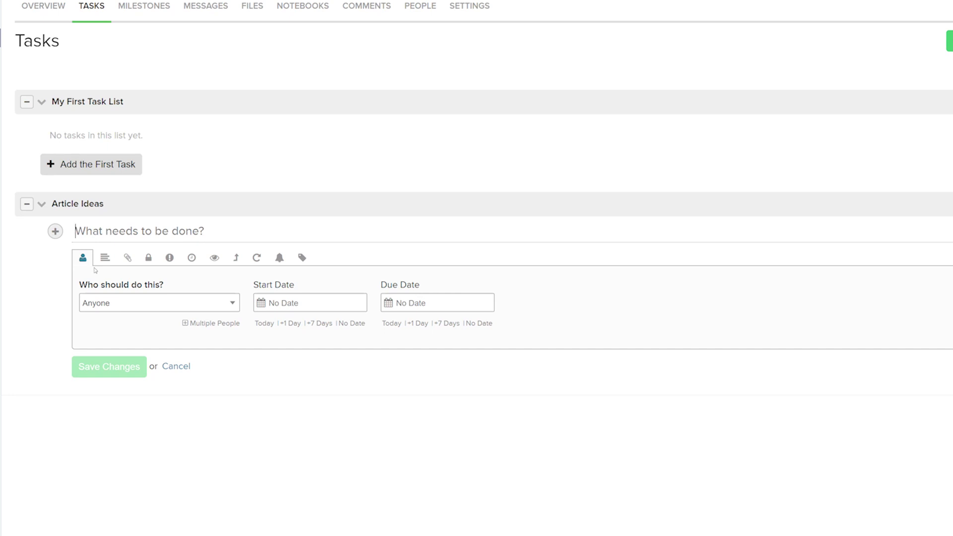
- Draft task 'Dealing With Distracted Developers', assigned to the last listed member with email notification
type("Dealing With Distracted Developers")
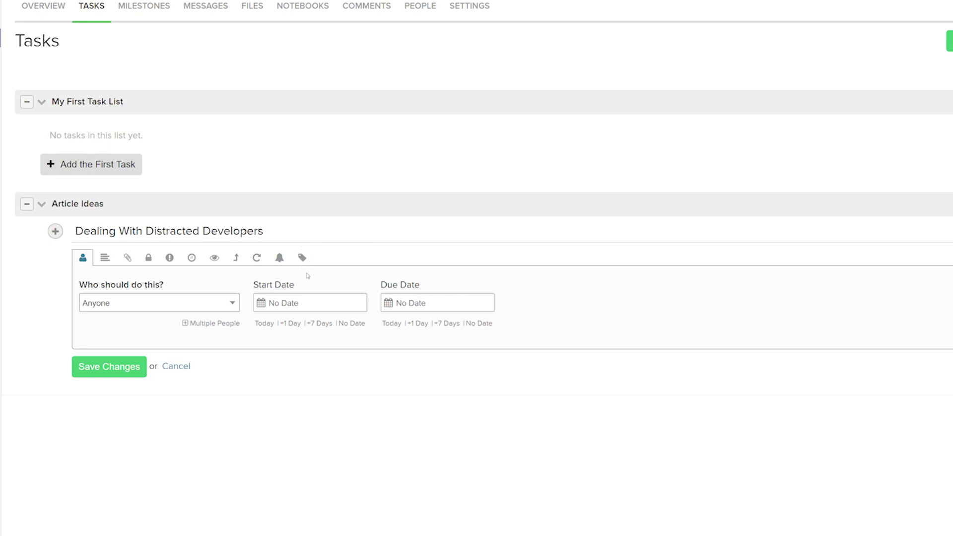
left_click(170, 304)
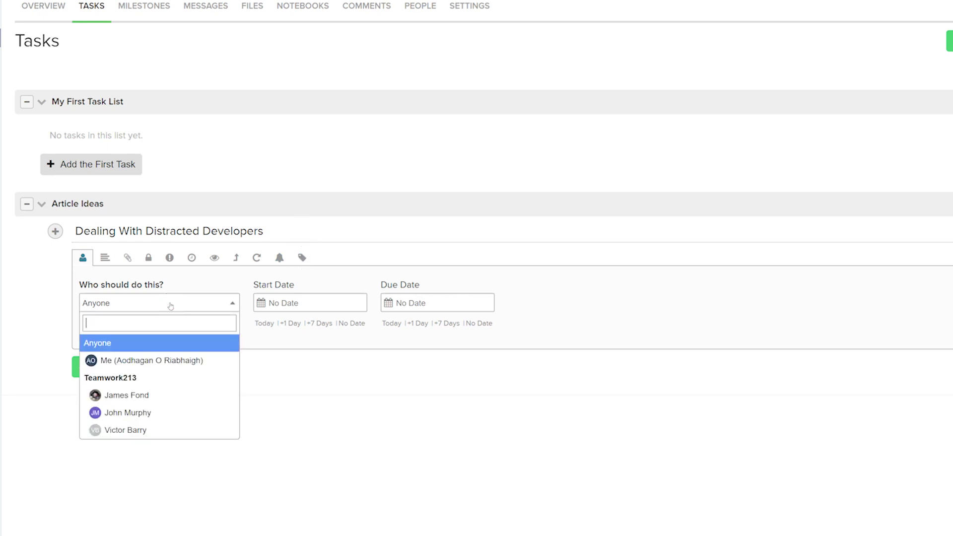
left_click(132, 430)
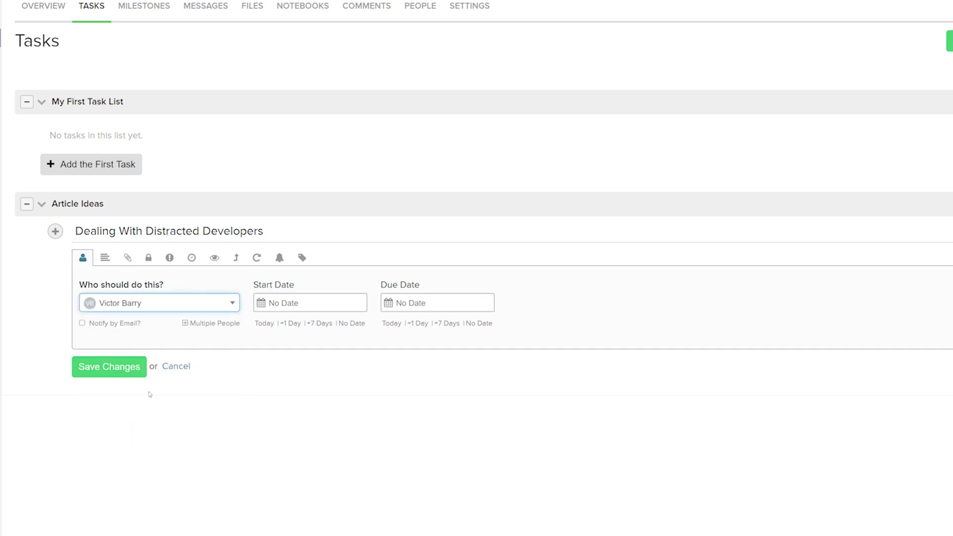
left_click(109, 324)
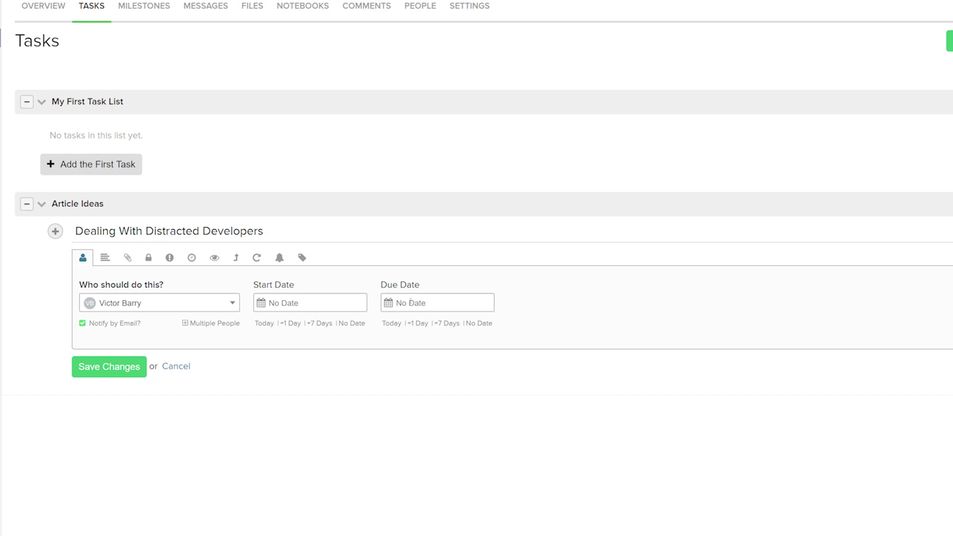
- Review the task's Description, Files and Privacy options, then save the task
left_click(106, 260)
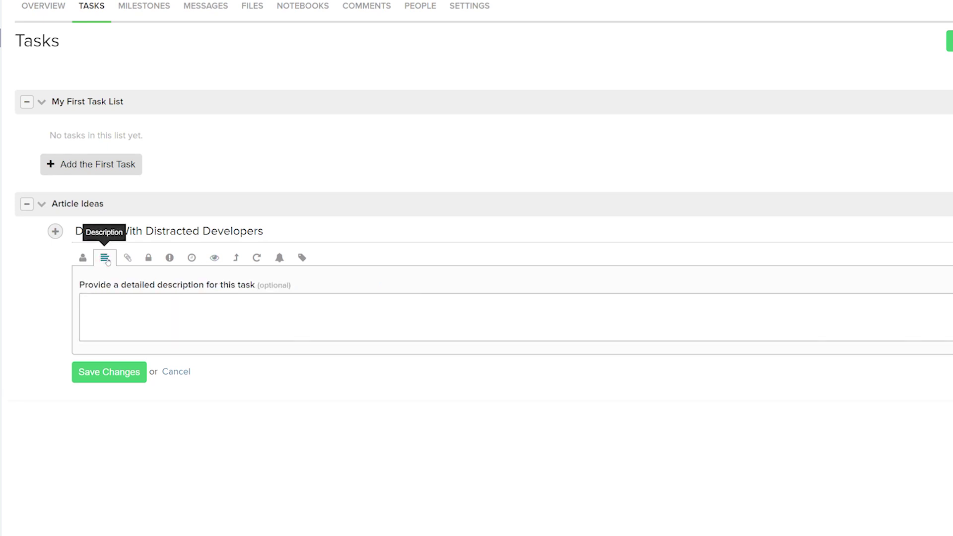
left_click(128, 259)
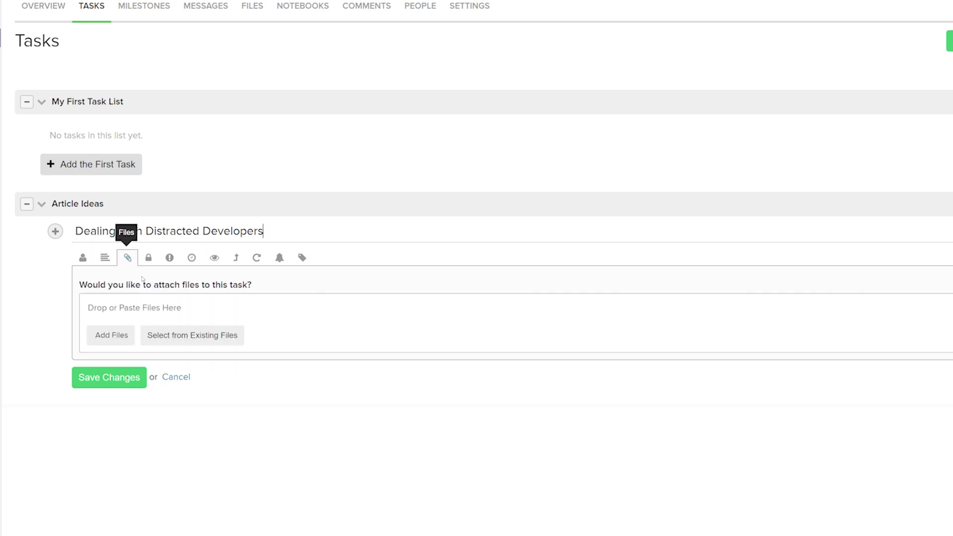
left_click(149, 257)
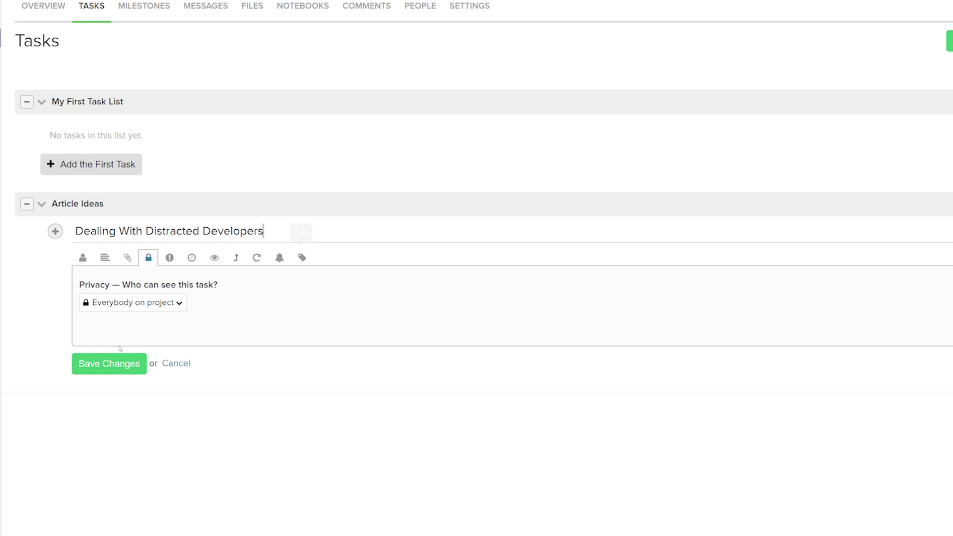
left_click(122, 362)
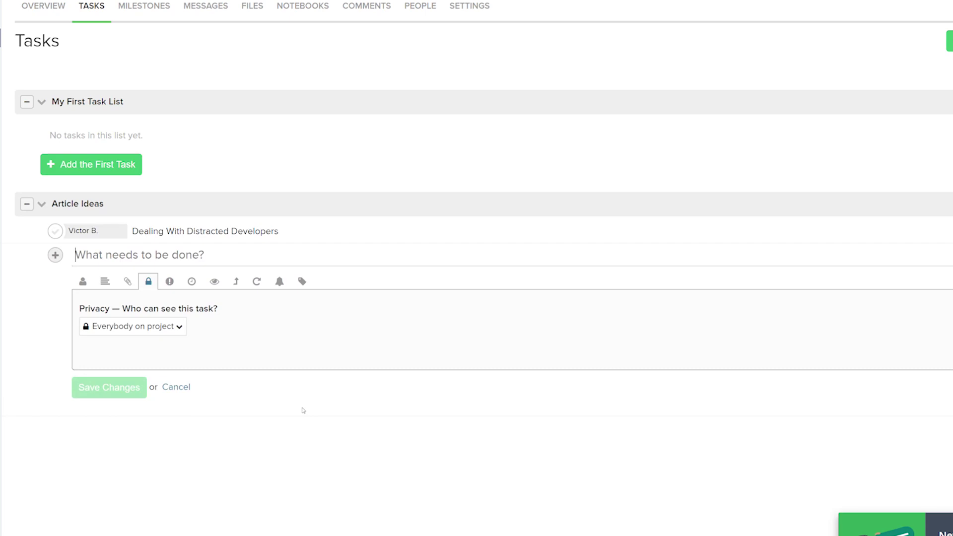